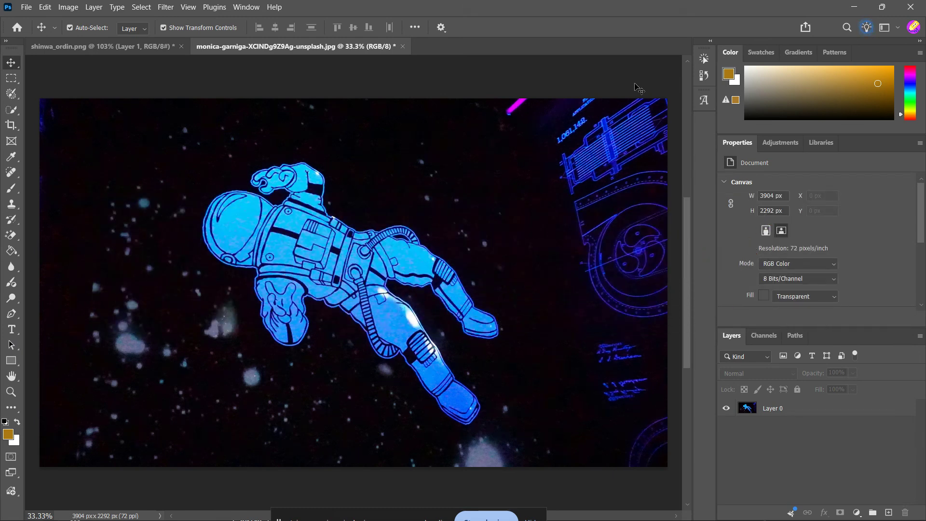
Switch to the Magic Wand tool and select Layer 0
click(12, 111)
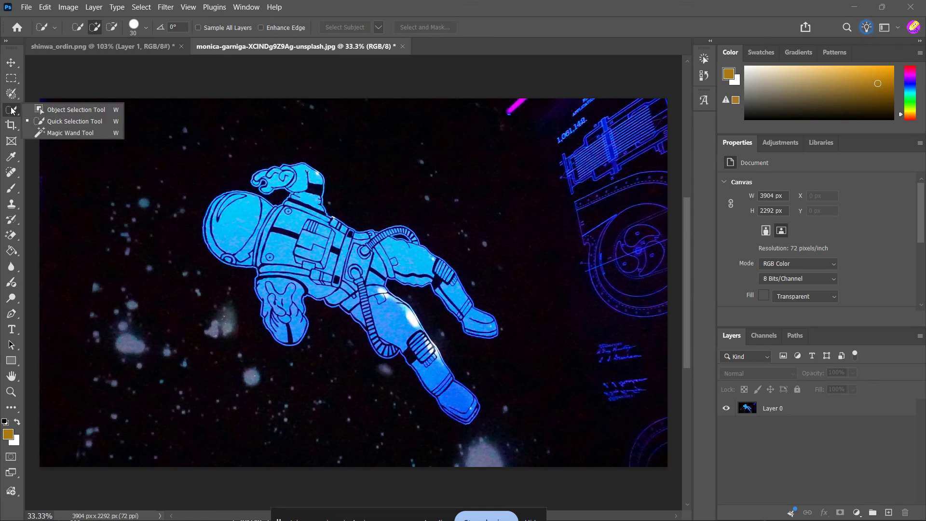
click(77, 134)
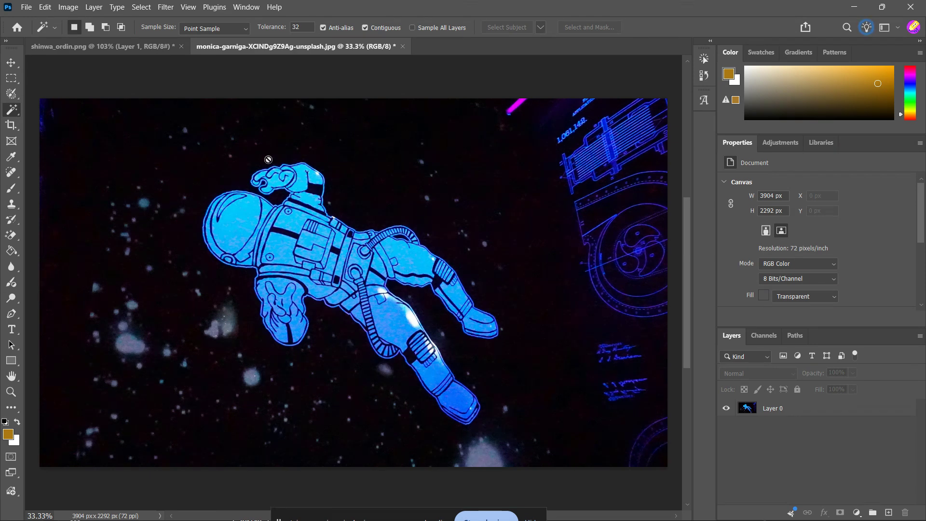
click(791, 411)
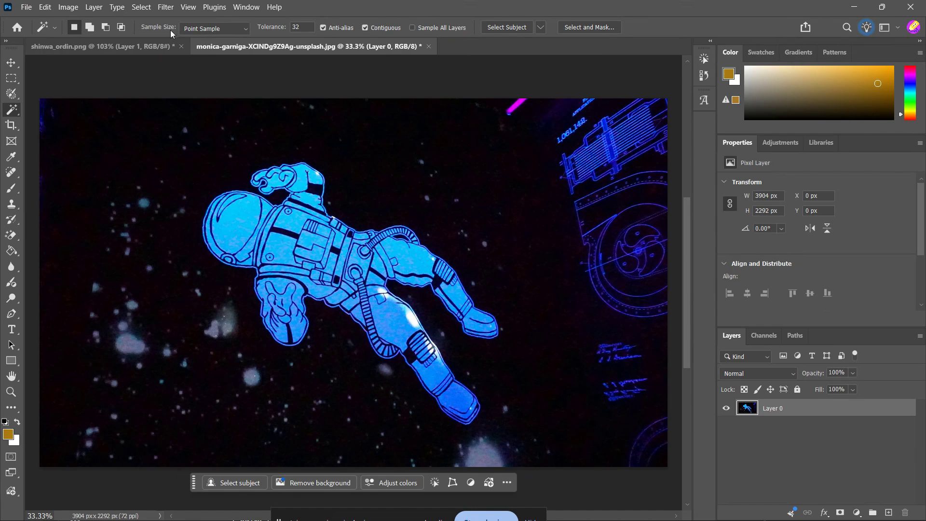
Set the Magic Wand sample size to 5 by 5 Average and the tolerance to 50
click(234, 30)
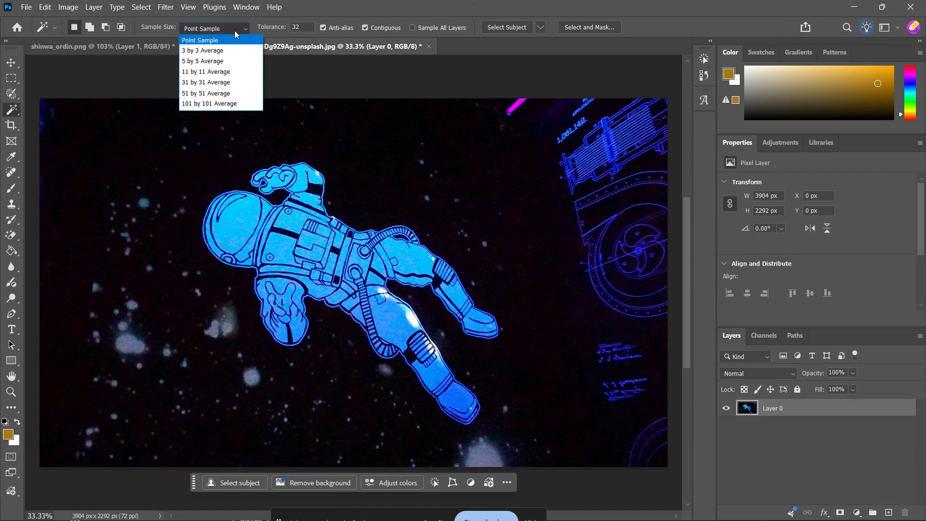
click(227, 64)
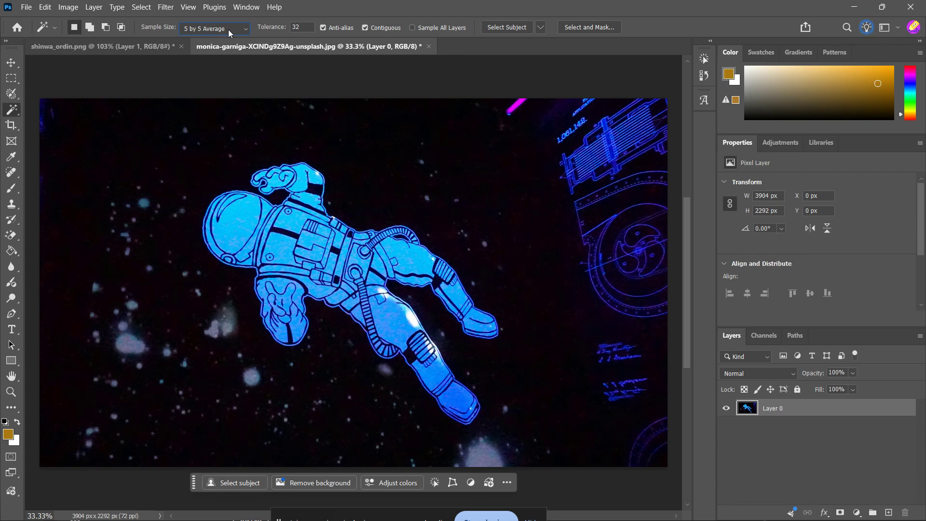
drag(304, 24, 285, 27)
click(314, 17)
double_click(300, 28)
text(0)
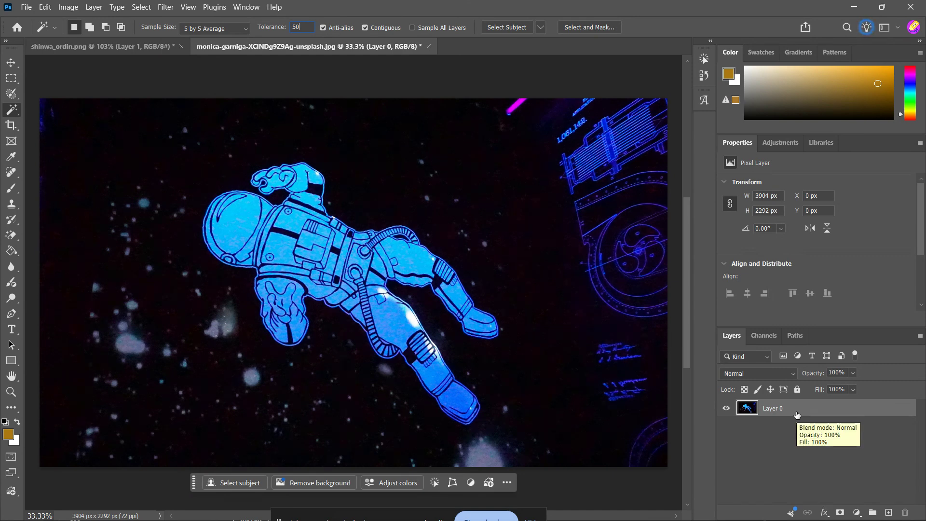
Select the astronaut with the Magic Wand, starting at the helmet and adding the body areas
click(251, 225)
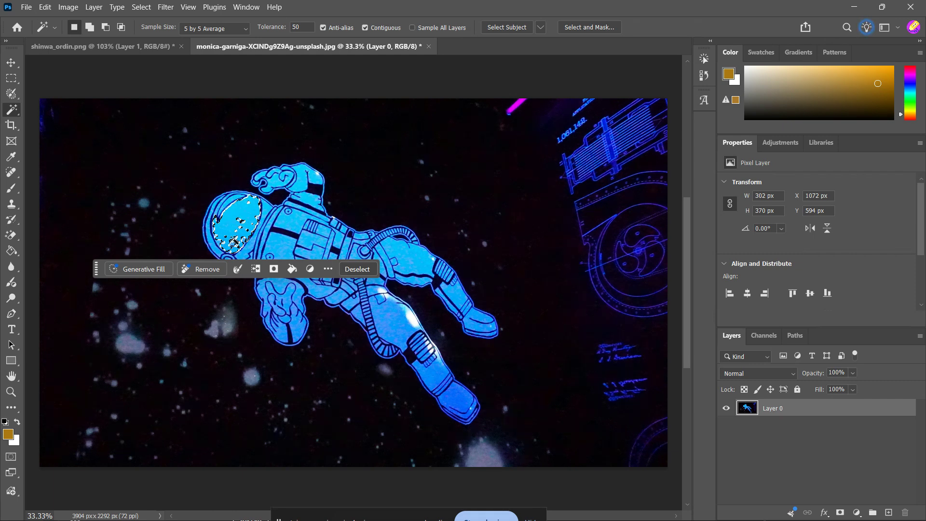
scroll(282, 236, up, 3)
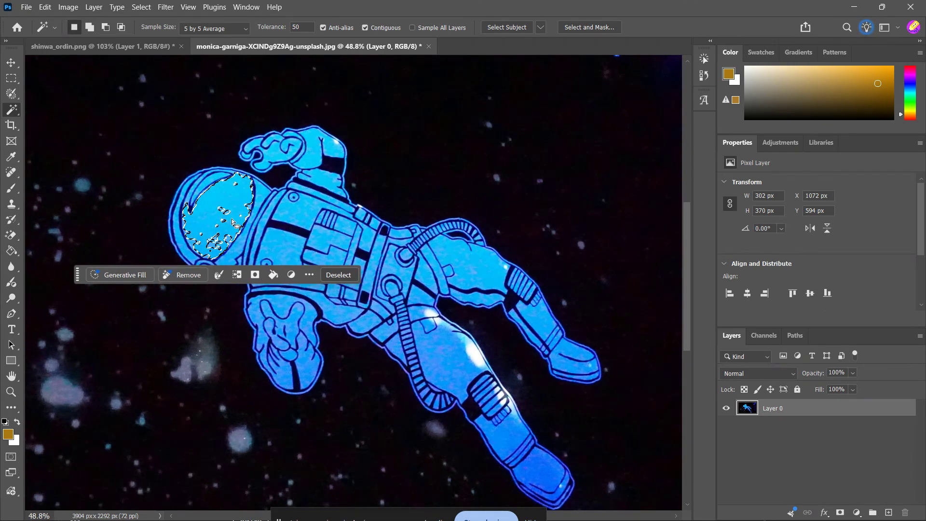
key(shift)
shift+click(256, 220)
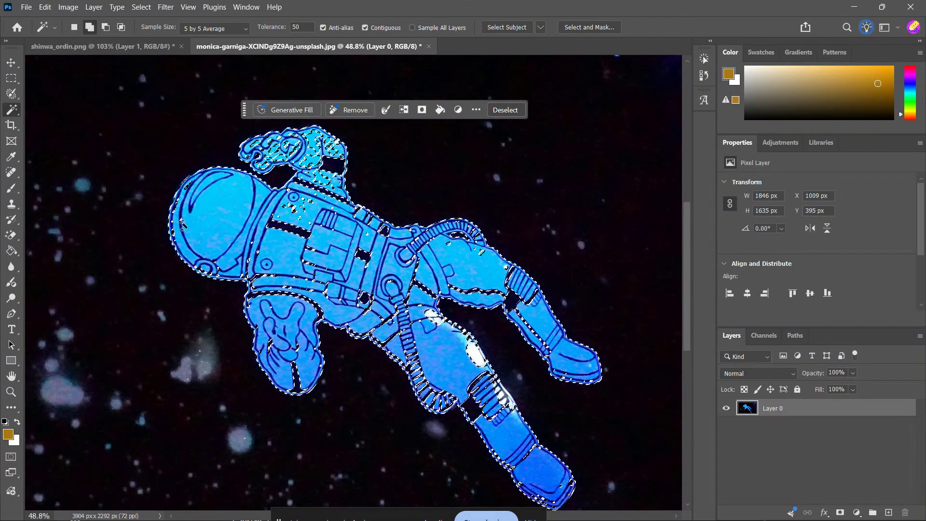
shift+click(176, 235)
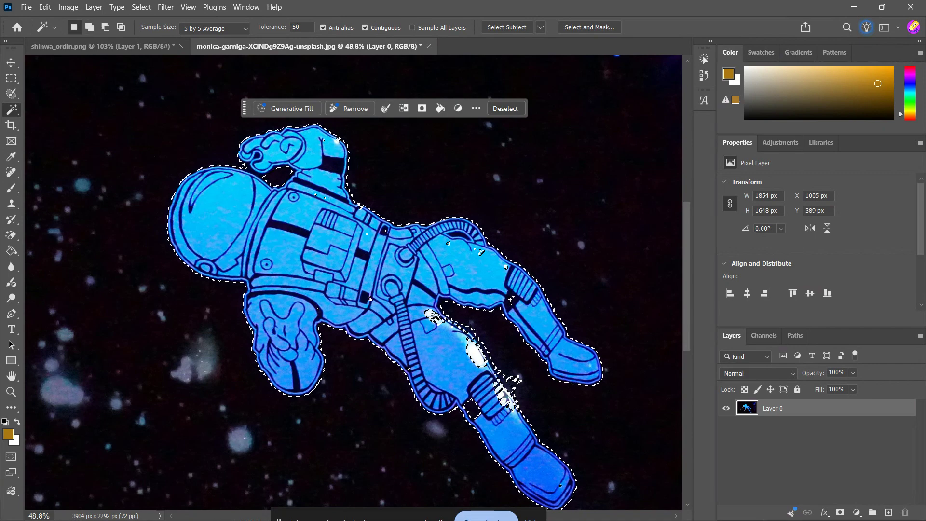
Add the leftover leg and arm areas to the astronaut selection, undoing the last addition
click(496, 383)
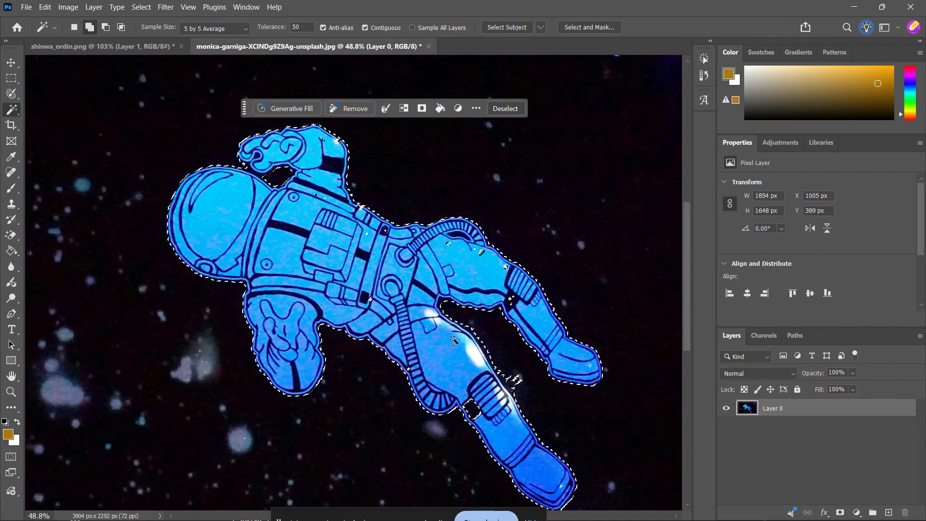
click(480, 252)
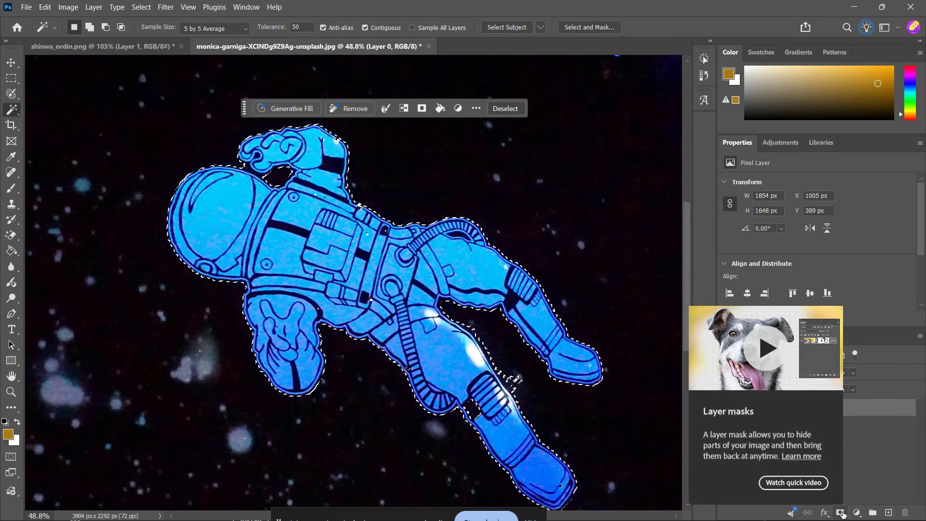
alt+click(514, 380)
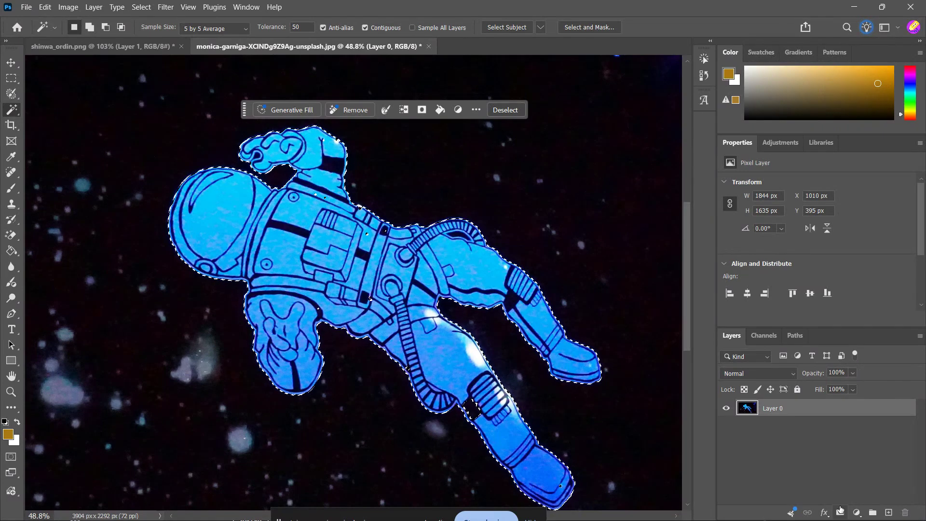
alt+click(472, 408)
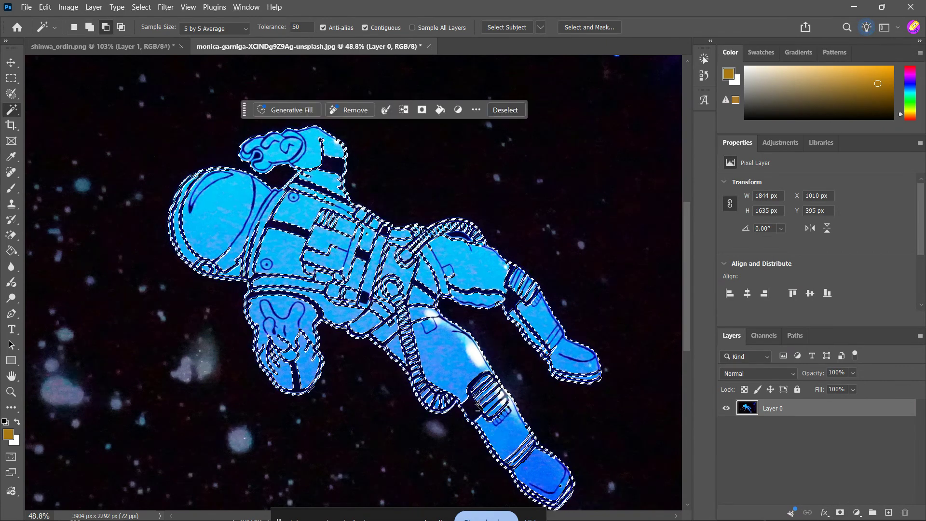
key(ctrl+z)
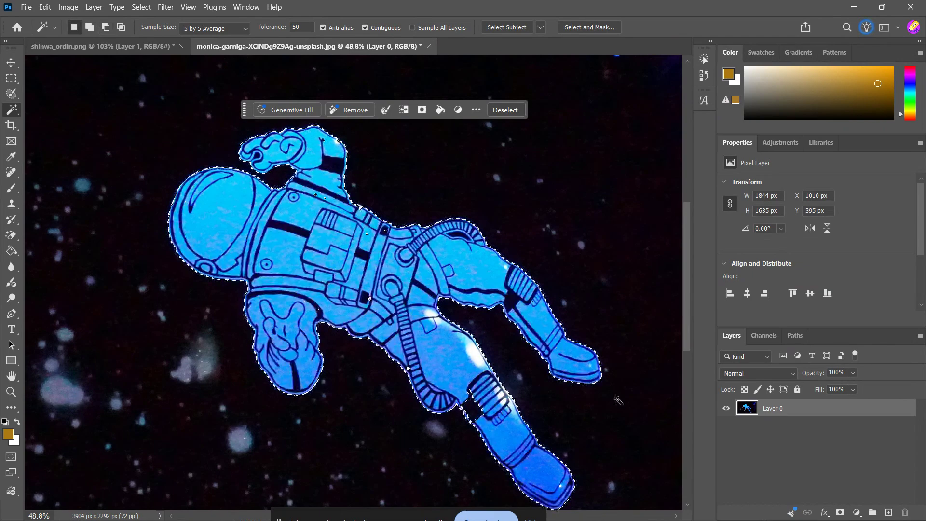
Mask the layer with the selection and paint black on the mask around the lower leg
click(839, 512)
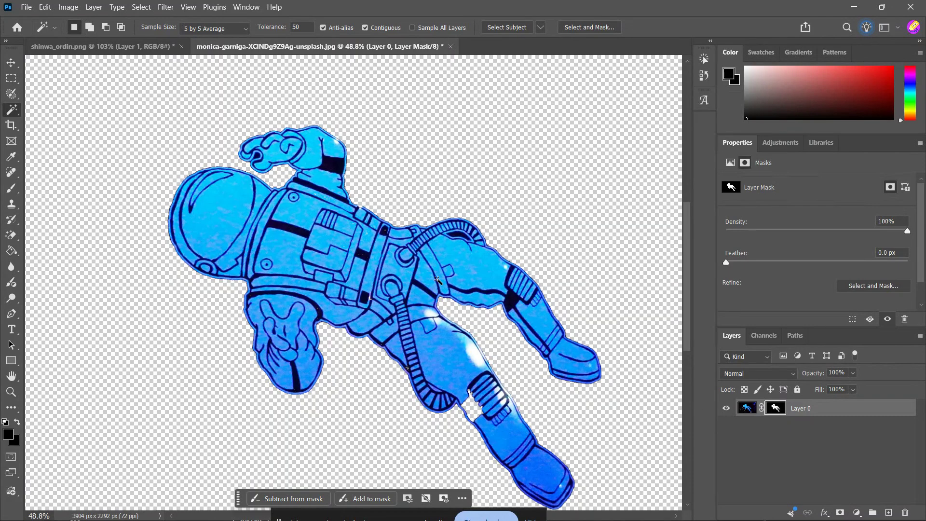
click(16, 195)
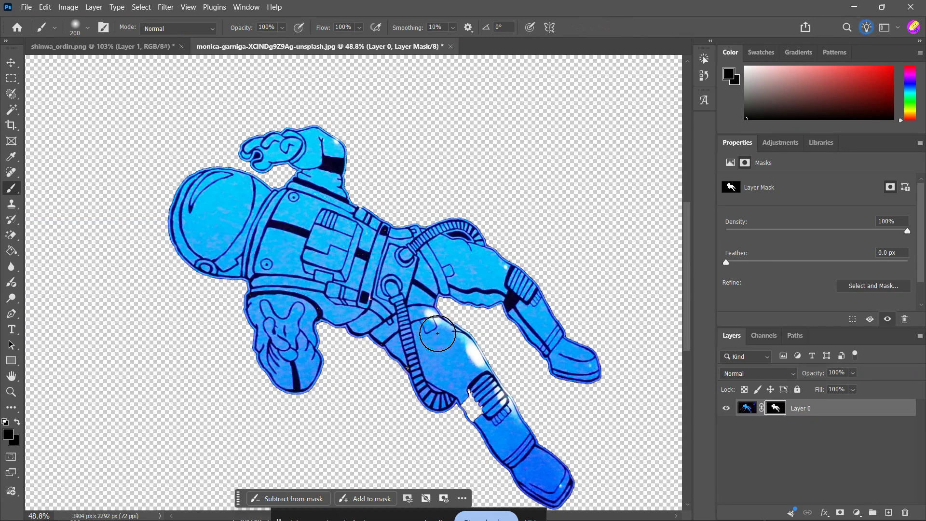
drag(417, 316, 428, 326)
key(ctrl+z)
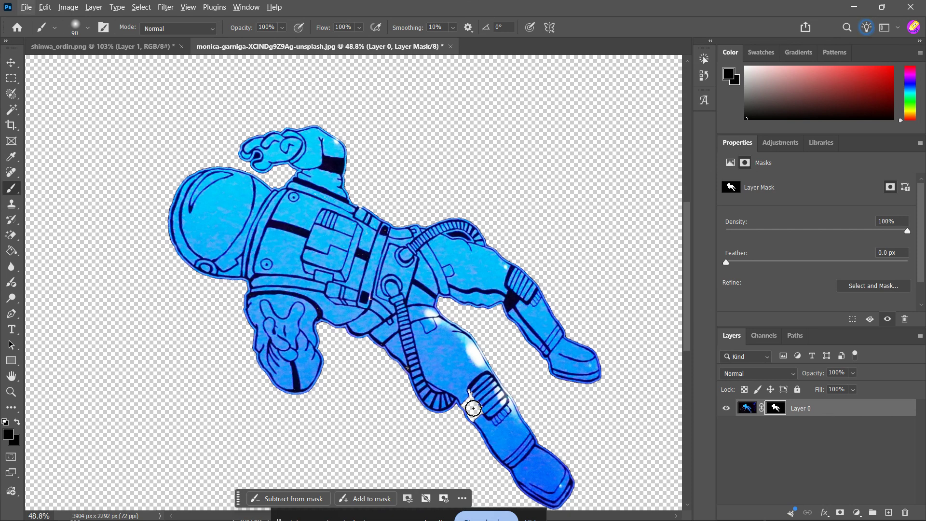
drag(484, 421, 470, 410)
Set the foreground color to ffffff, paint the mask back over the knee, then undo the mask edits
click(13, 435)
text(ffffff)
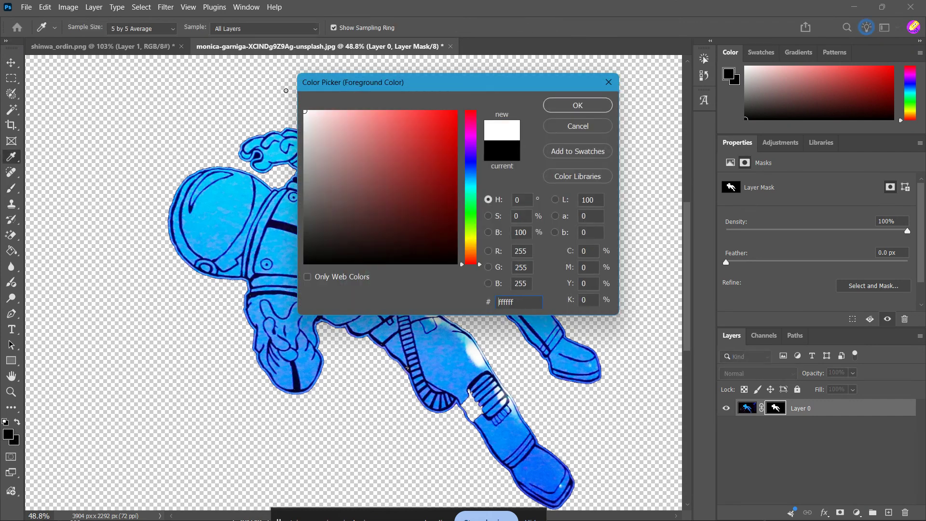
click(551, 110)
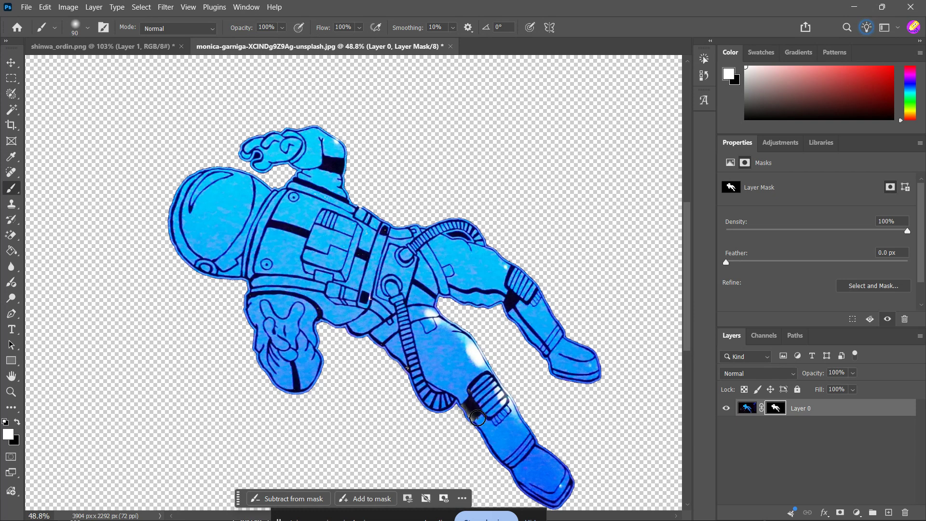
drag(466, 344, 484, 373)
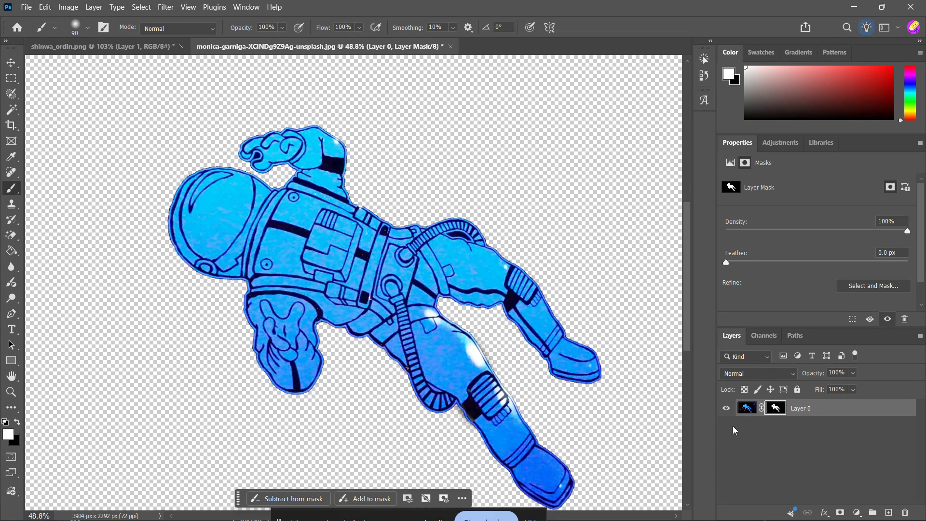
scroll(393, 299, down, 1)
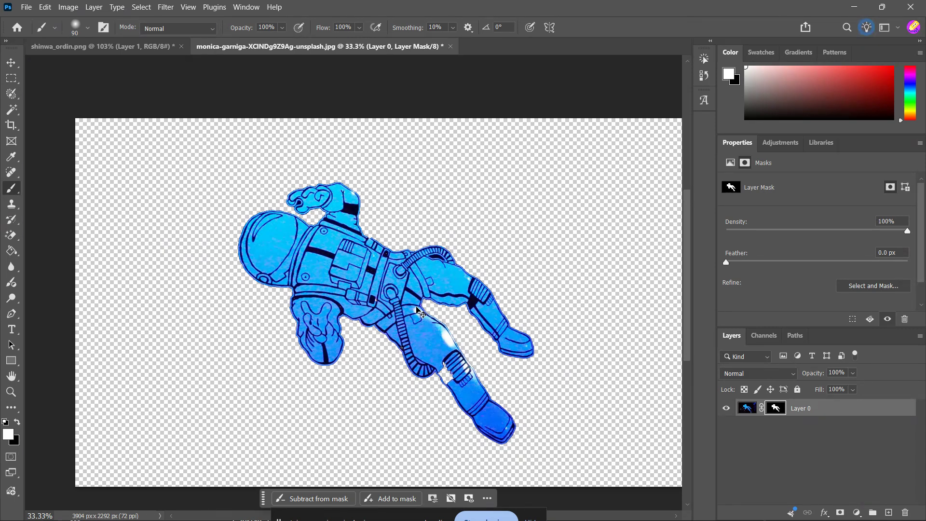
key(ctrl+z)
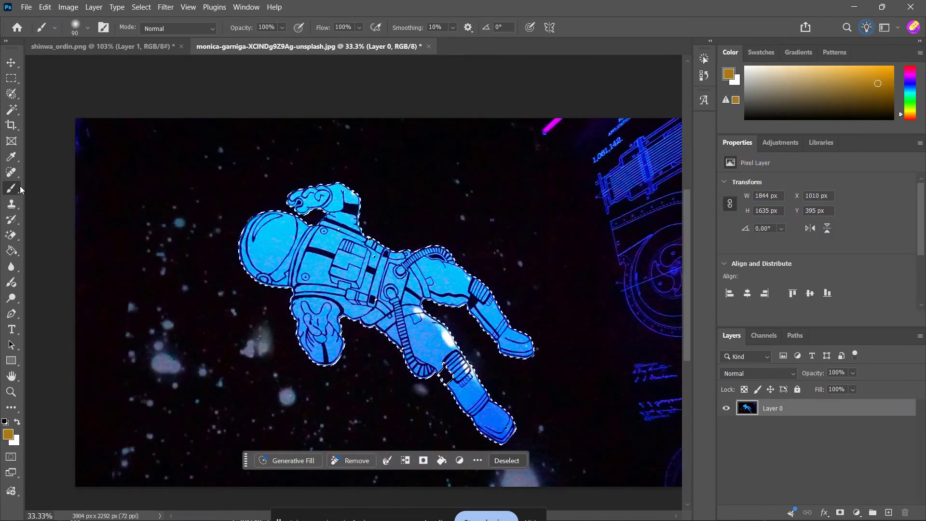
Add the remaining gaps around the knee, belt and backpack to the astronaut selection and mask the layer with it
click(7, 110)
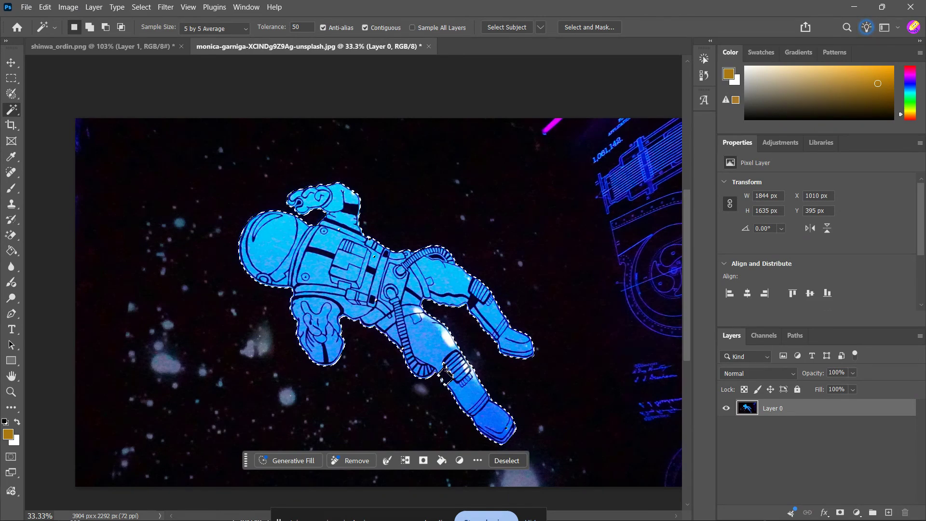
alt+click(447, 378)
alt+click(446, 379)
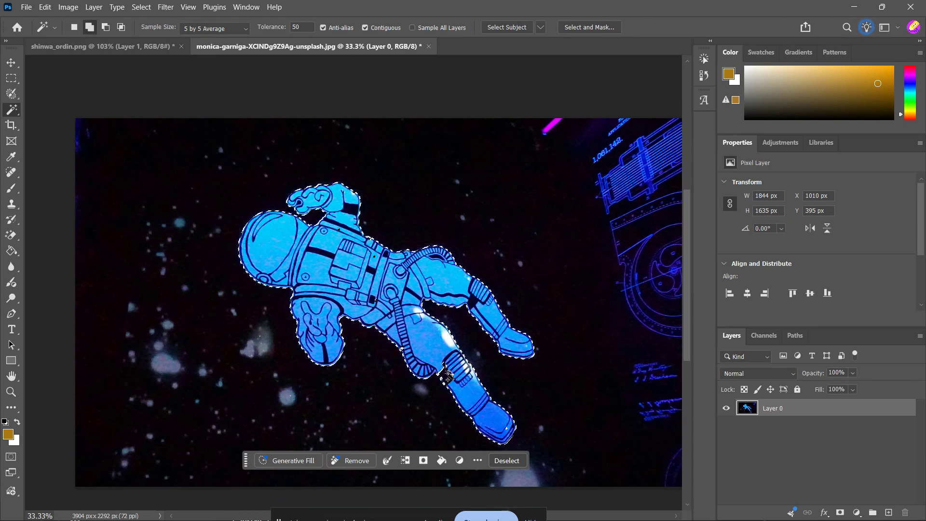
shift+click(448, 373)
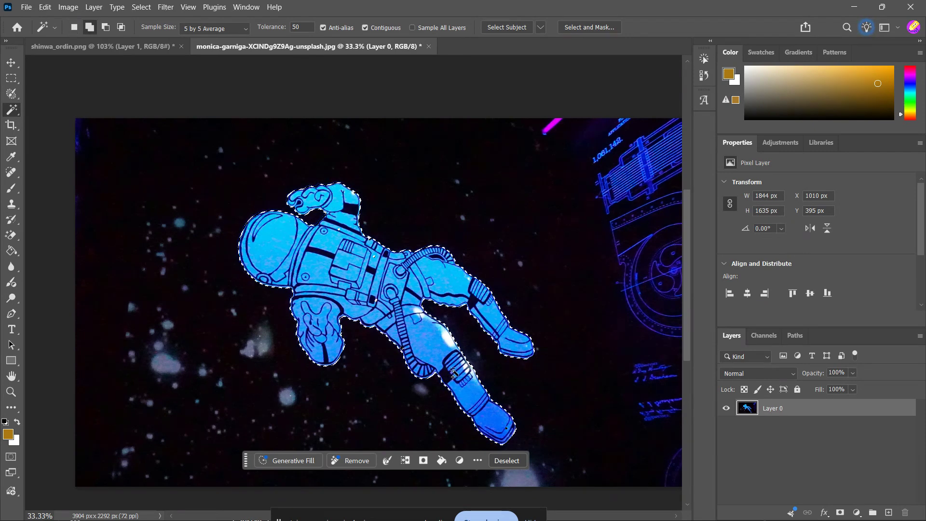
shift+click(378, 304)
shift+click(379, 303)
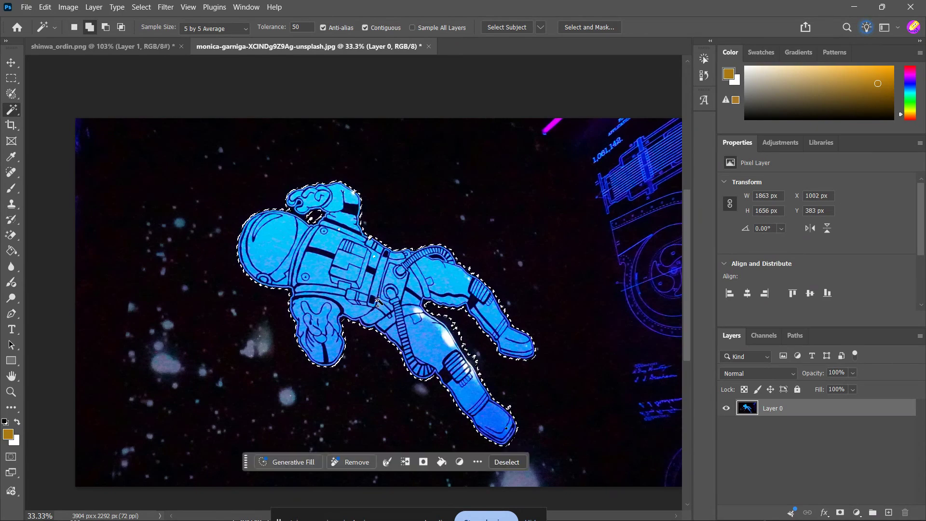
click(416, 273)
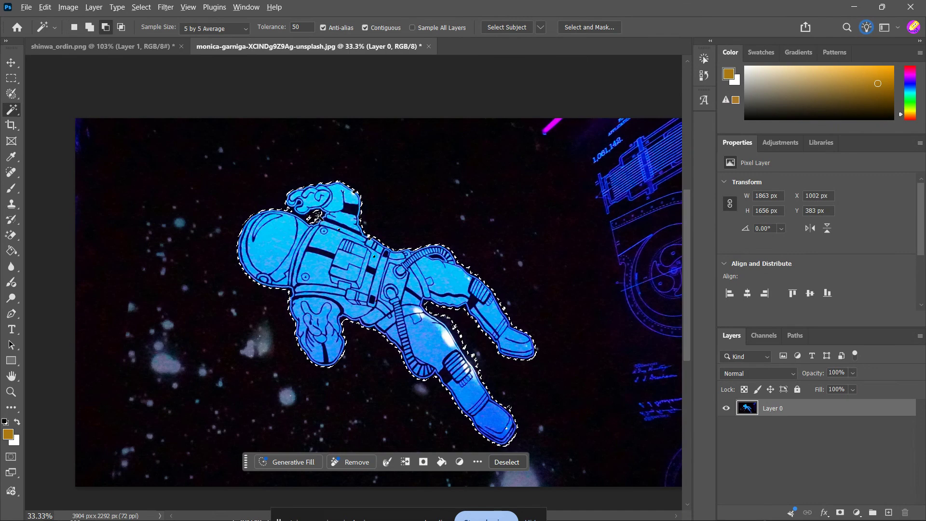
click(317, 218)
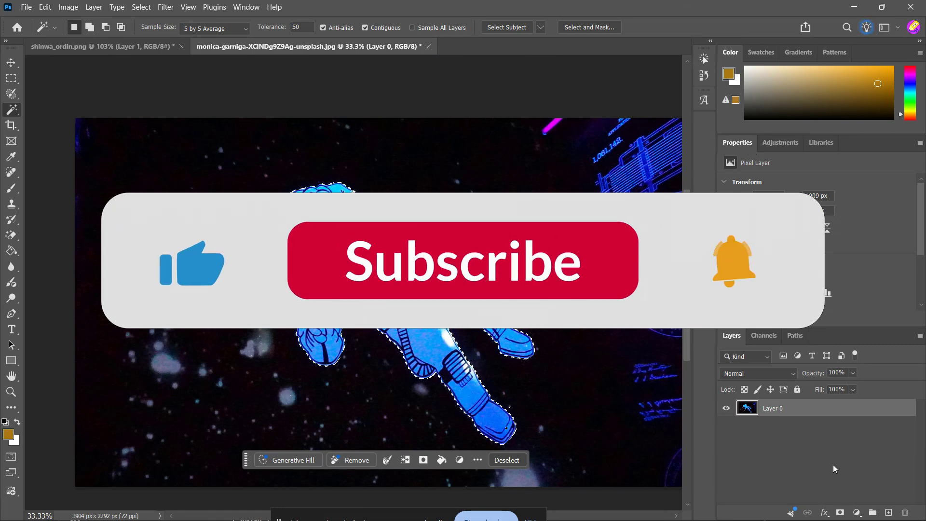
click(841, 512)
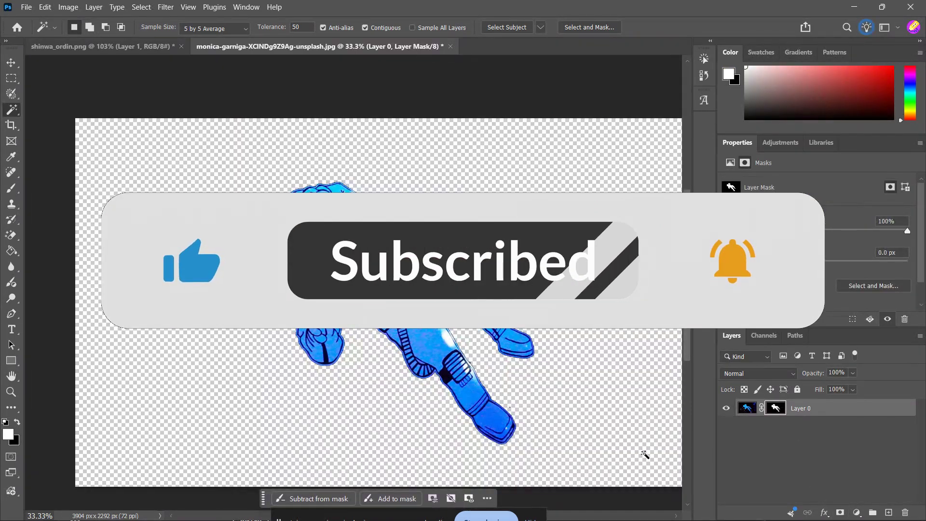